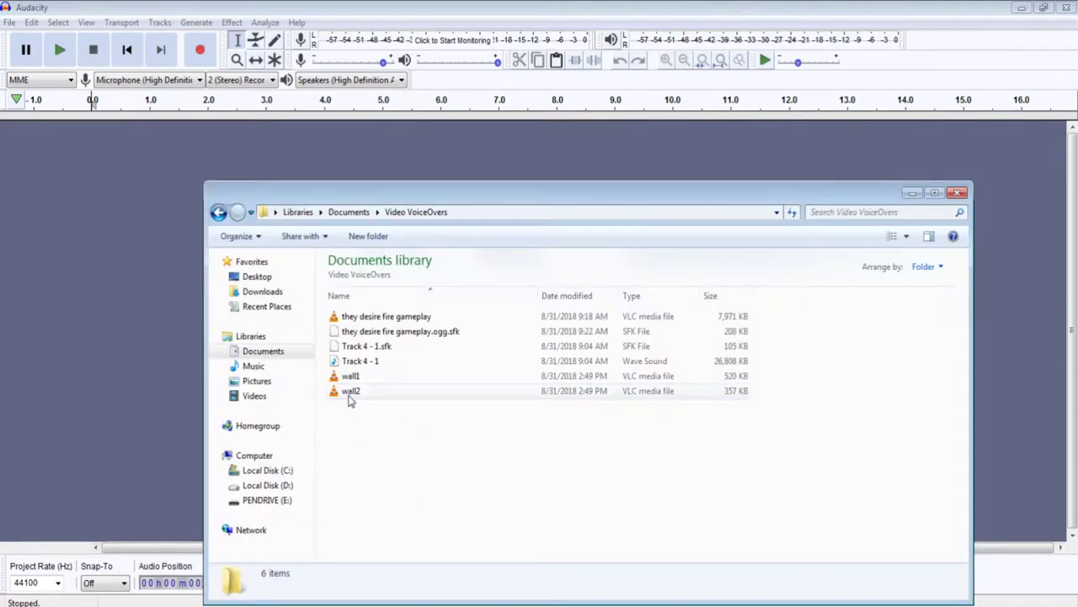
- Import the wall1 and wall2 recordings from Explorer as two separate tracks
{"action": "left_click_drag", "start_coordinate": [351, 376], "coordinate": [96, 267]}
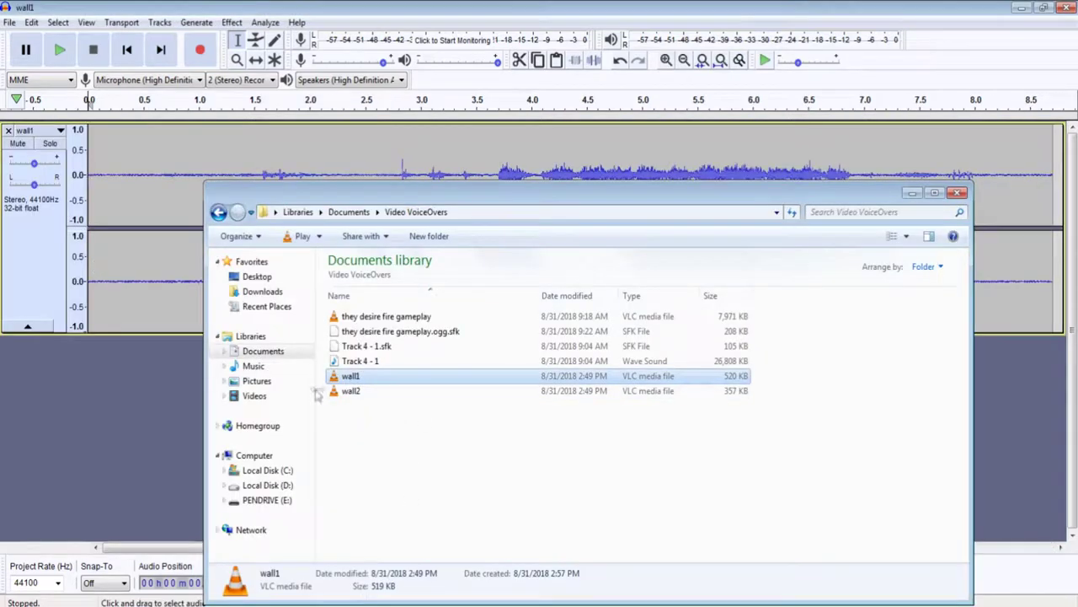
{"action": "left_click", "coordinate": [358, 394]}
{"action": "left_click_drag", "start_coordinate": [350, 391], "coordinate": [101, 412]}
{"action": "left_click", "coordinate": [221, 7]}
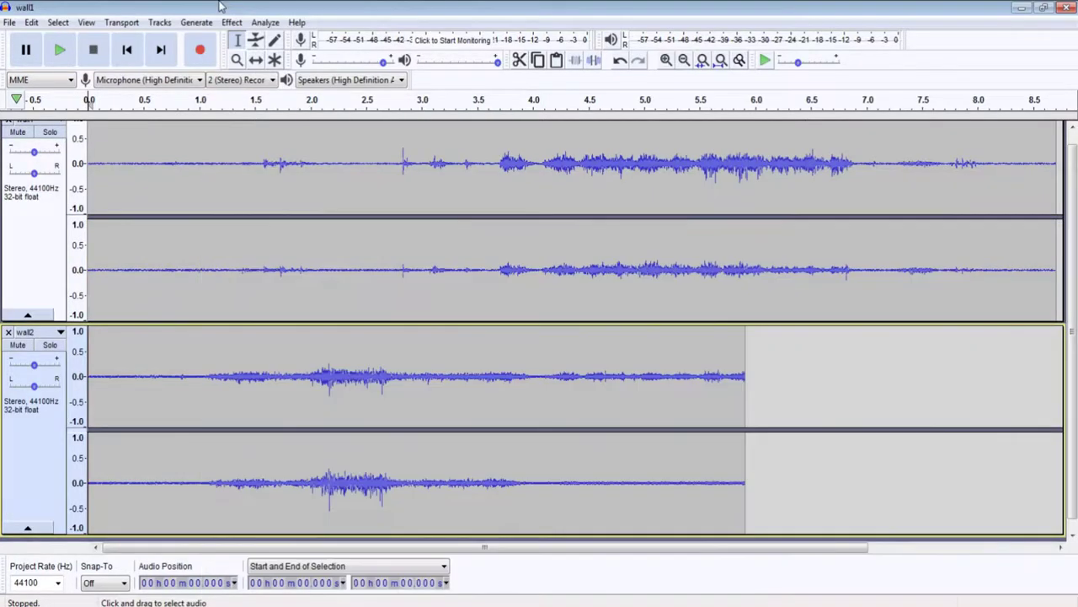
- Solo the wall1 track and play it back
{"action": "left_click", "coordinate": [15, 346]}
{"action": "scroll", "coordinate": [34, 253], "scroll_direction": "up", "scroll_amount": 1}
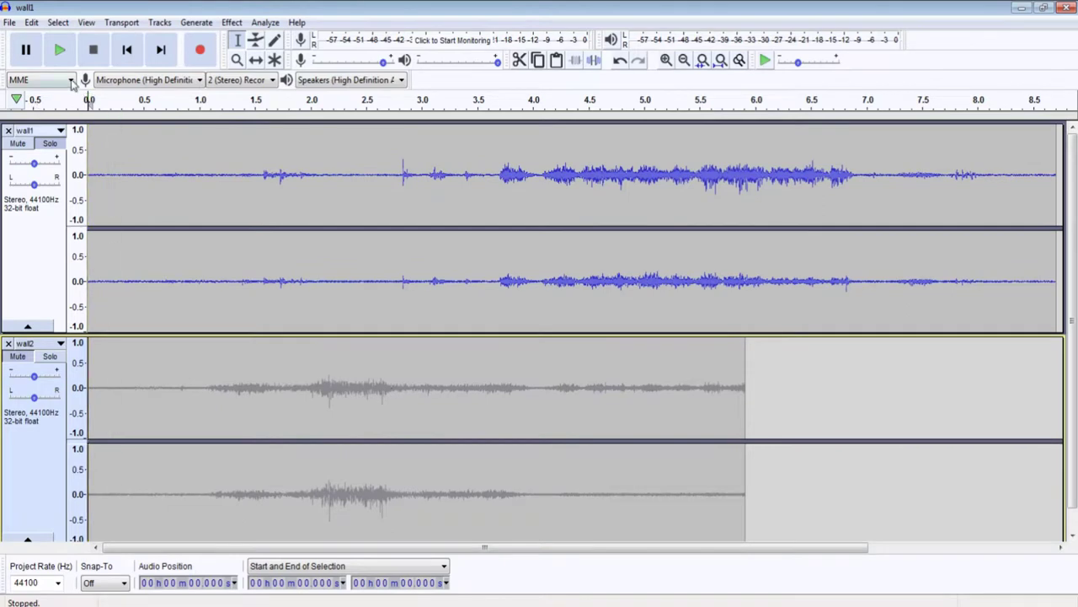
{"action": "left_click", "coordinate": [59, 51]}
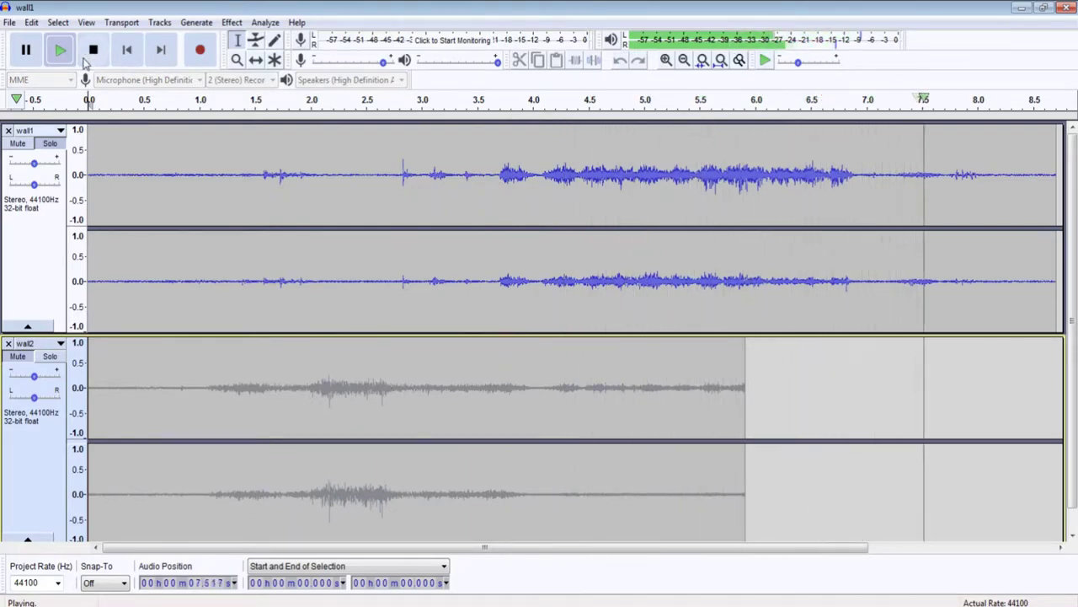
- Stop wall1, solo wall2 and play it through before stopping
{"action": "left_click", "coordinate": [85, 57]}
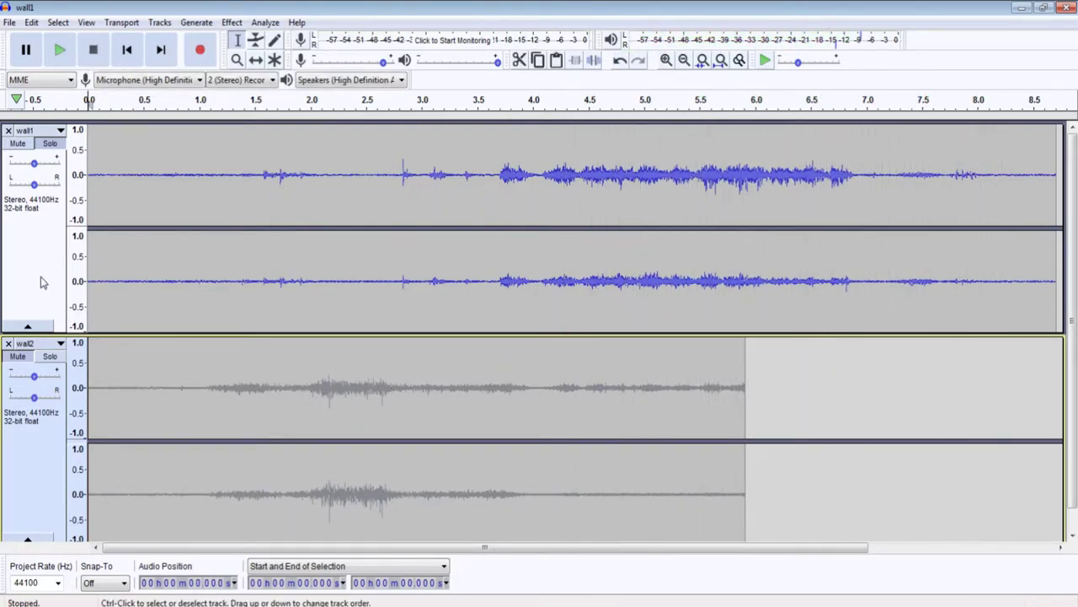
{"action": "left_click", "coordinate": [49, 357]}
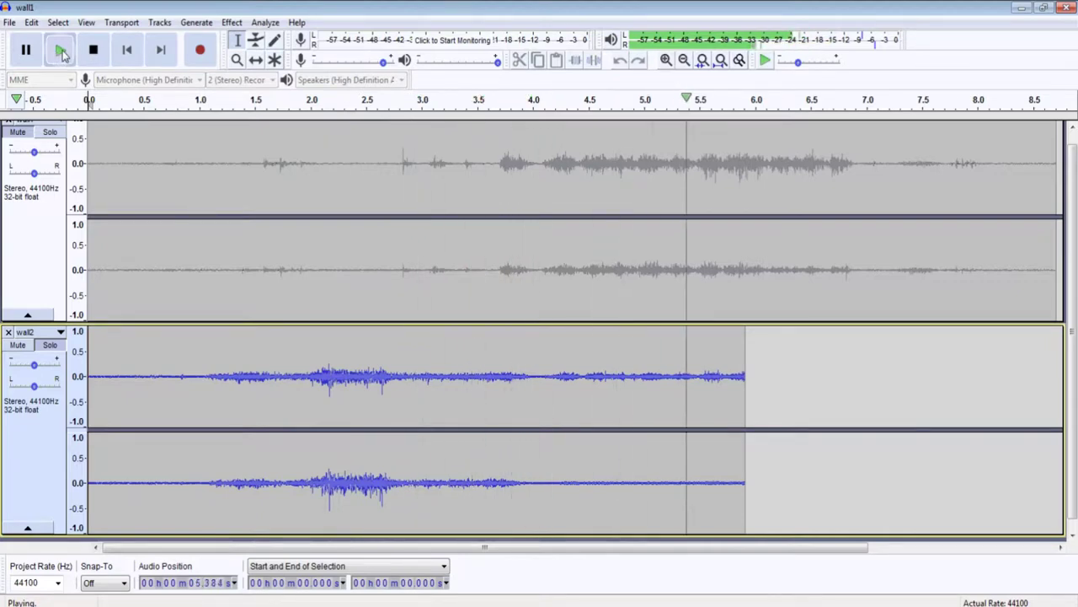
{"action": "left_click", "coordinate": [96, 49]}
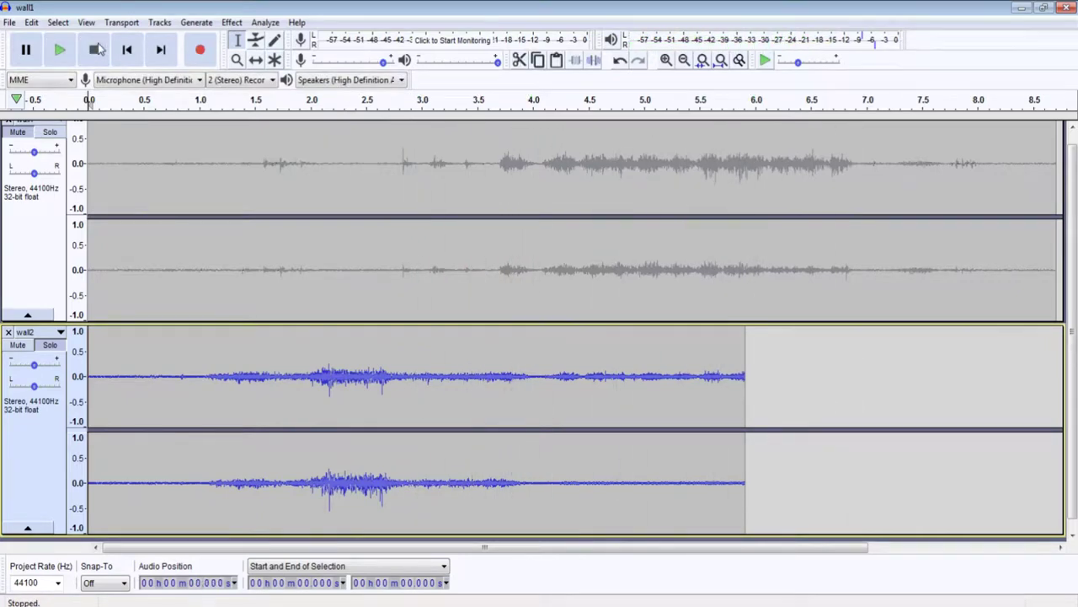
{"action": "scroll", "coordinate": [485, 250], "scroll_direction": "up", "scroll_amount": 1}
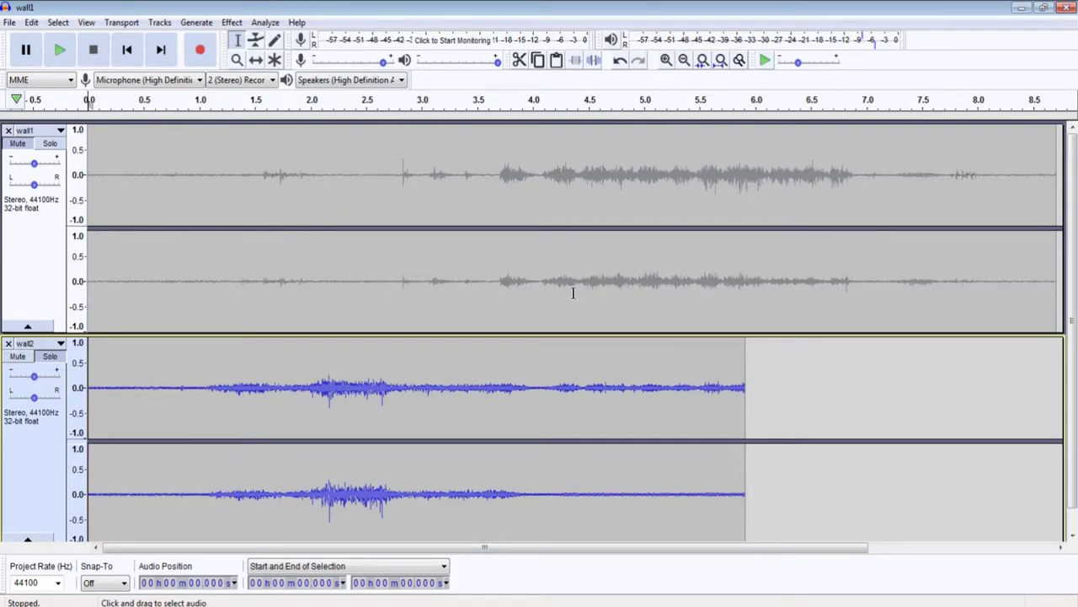
- Silence wall2, solo wall1 and preview it from 3.41 s
{"action": "left_click", "coordinate": [18, 361]}
{"action": "scroll", "coordinate": [90, 333], "scroll_direction": "down", "scroll_amount": 1}
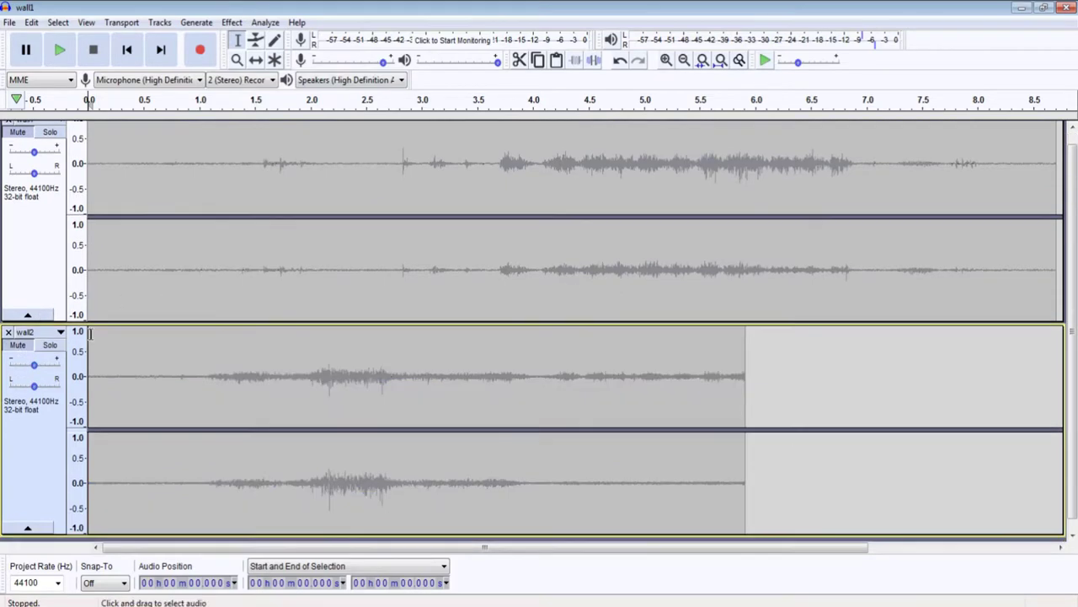
{"action": "left_click", "coordinate": [468, 206]}
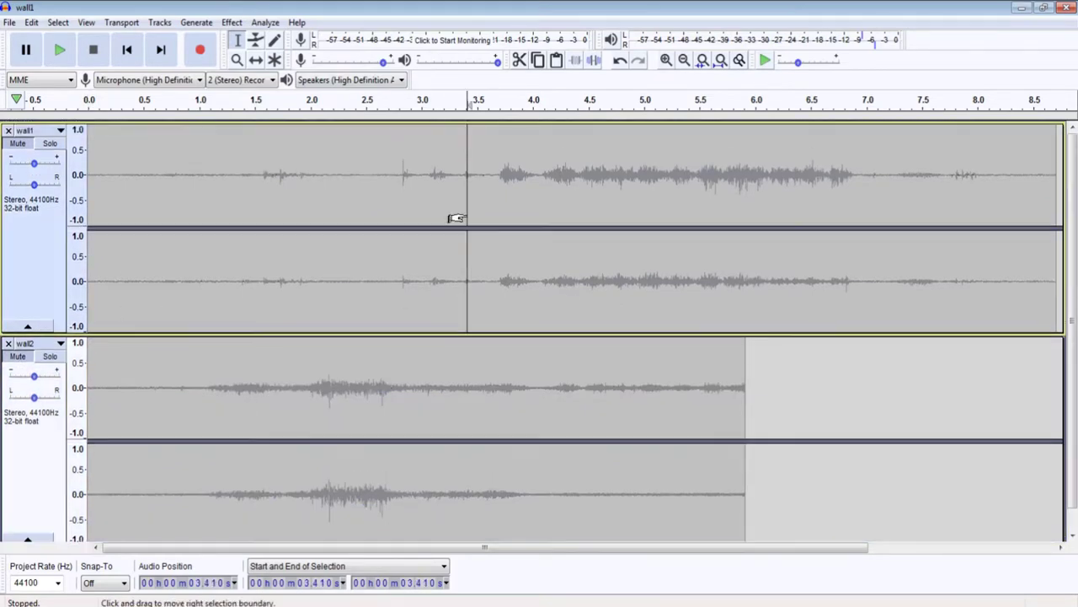
{"action": "key", "text": "space"}
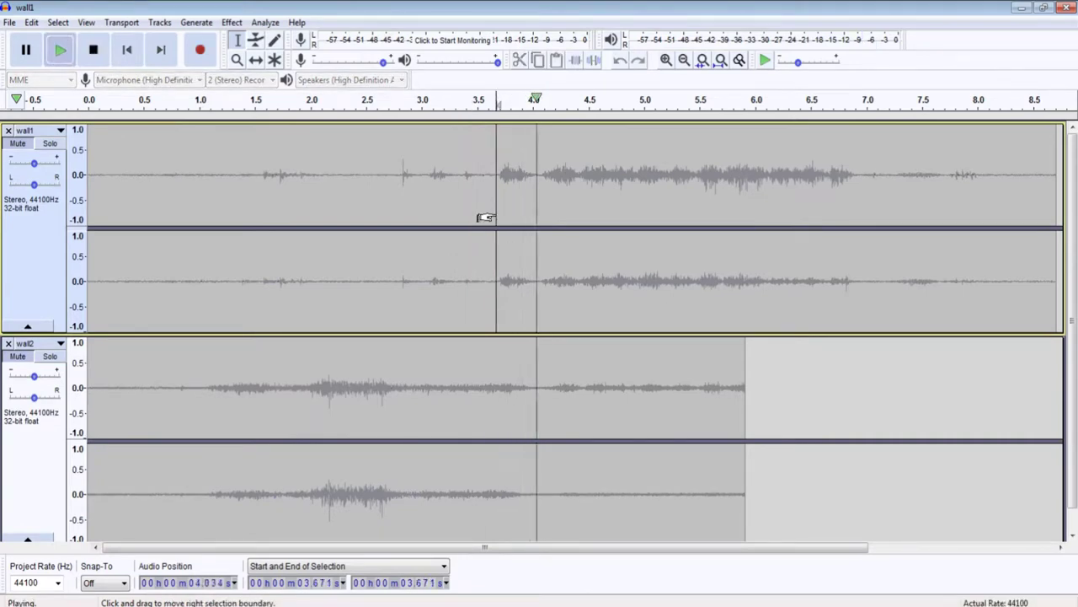
{"action": "key", "text": "space"}
{"action": "left_click", "coordinate": [50, 143]}
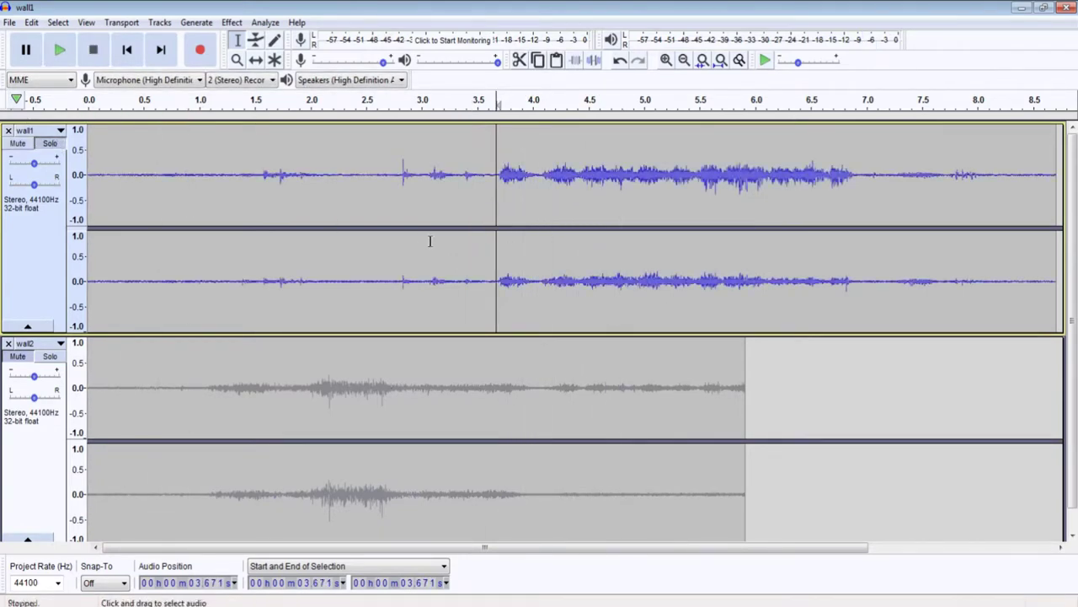
{"action": "key", "text": "space"}
- Preview wall1 from 2.907 s and again from 4.059 s
{"action": "left_click", "coordinate": [410, 242]}
{"action": "key", "text": "space"}
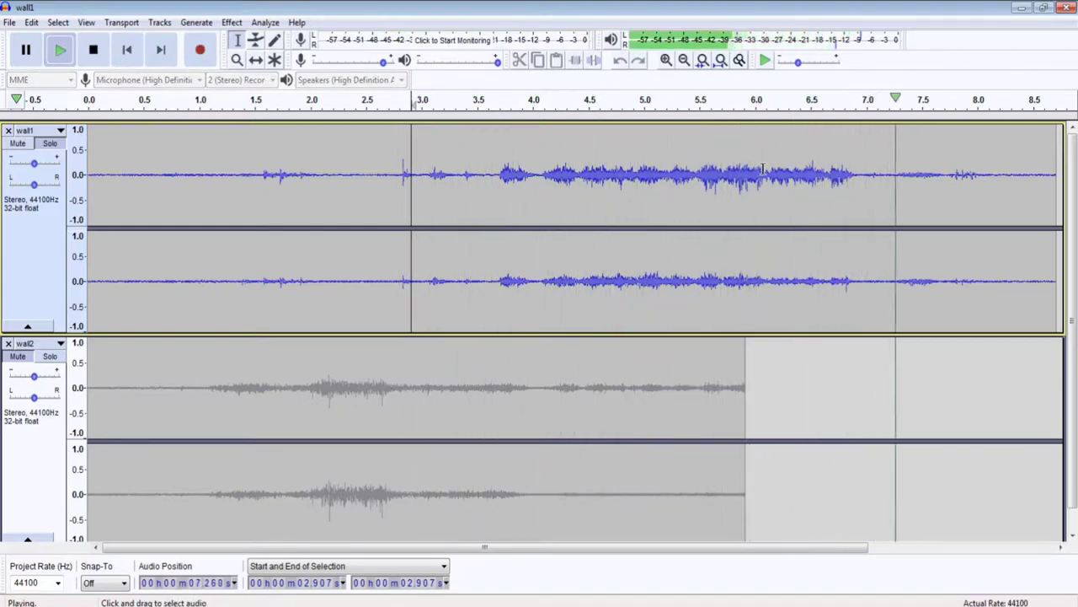
{"action": "key", "text": "space"}
{"action": "left_click", "coordinate": [540, 182]}
{"action": "key", "text": "space"}
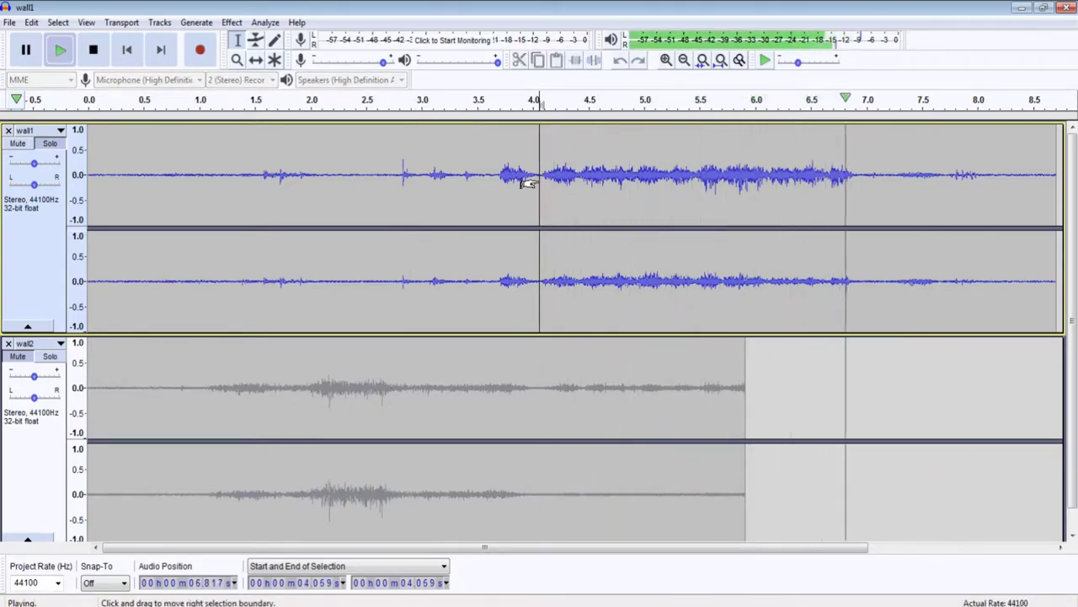
{"action": "key", "text": "space"}
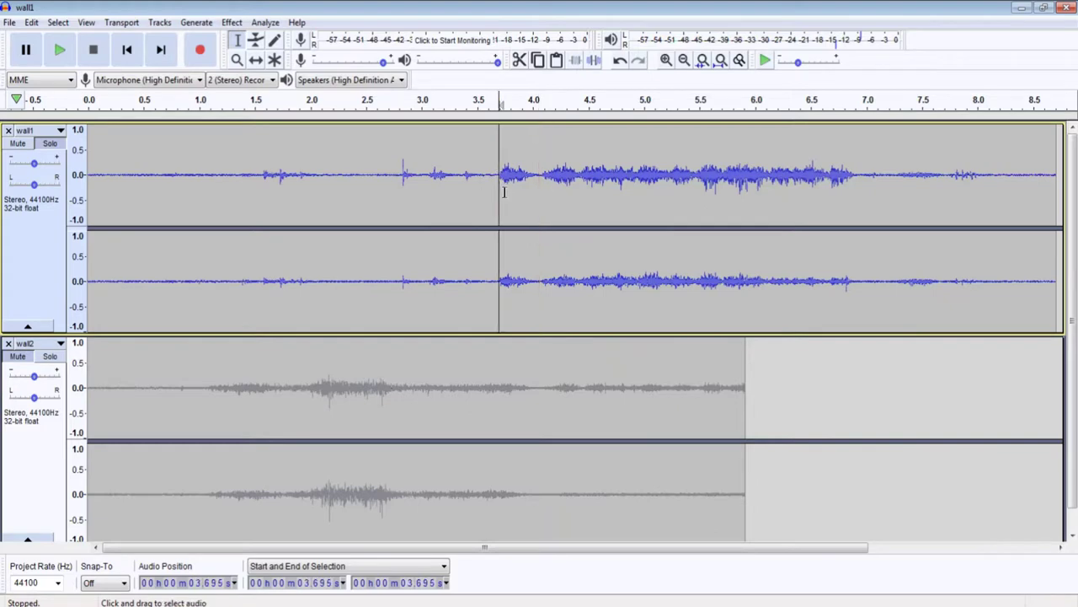
- Remove the unwanted audio and select wall1's remaining 3.3-second grinding section
{"action": "key", "text": "ctrl+z"}
{"action": "key", "text": "ctrl+a"}
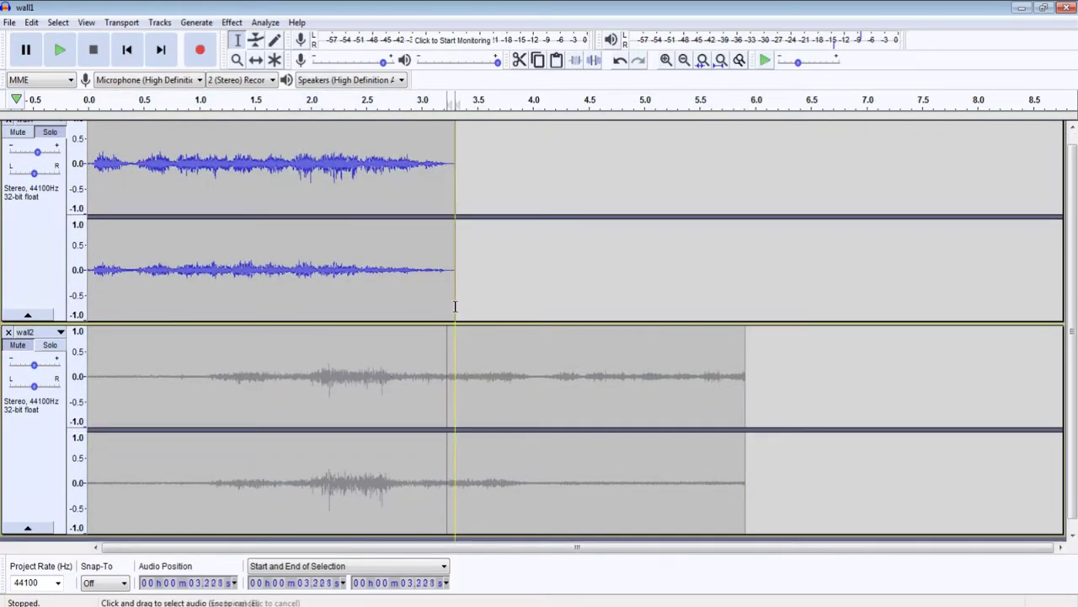
{"action": "left_click_drag", "start_coordinate": [89, 168], "coordinate": [455, 169]}
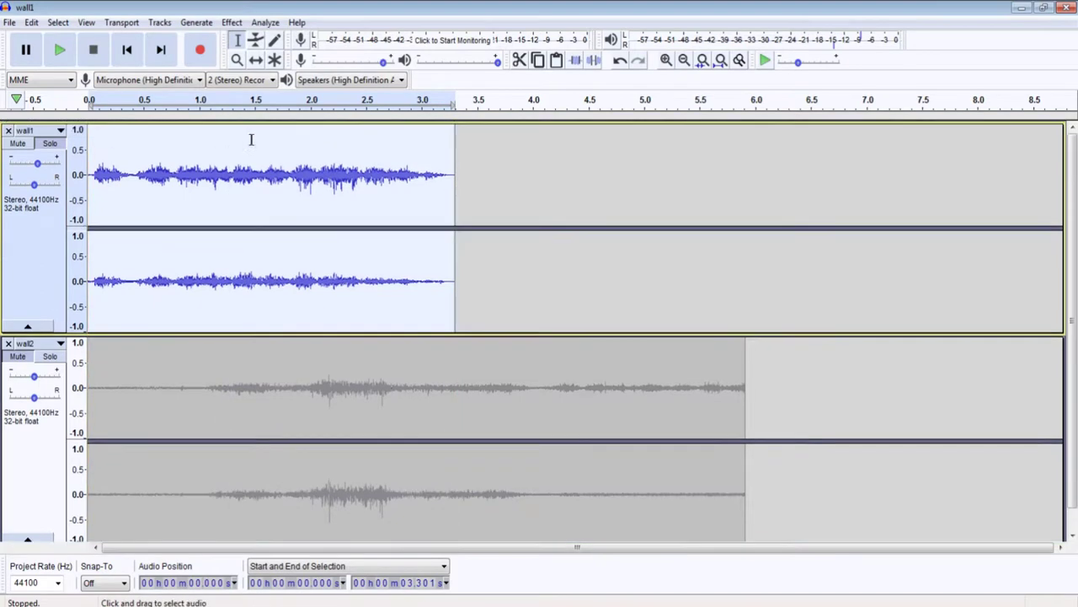
- Lower wall1's pitch by 40 percent, then preview and apply Reverb
{"action": "left_click", "coordinate": [193, 23]}
{"action": "mouse_move", "coordinate": [232, 22]}
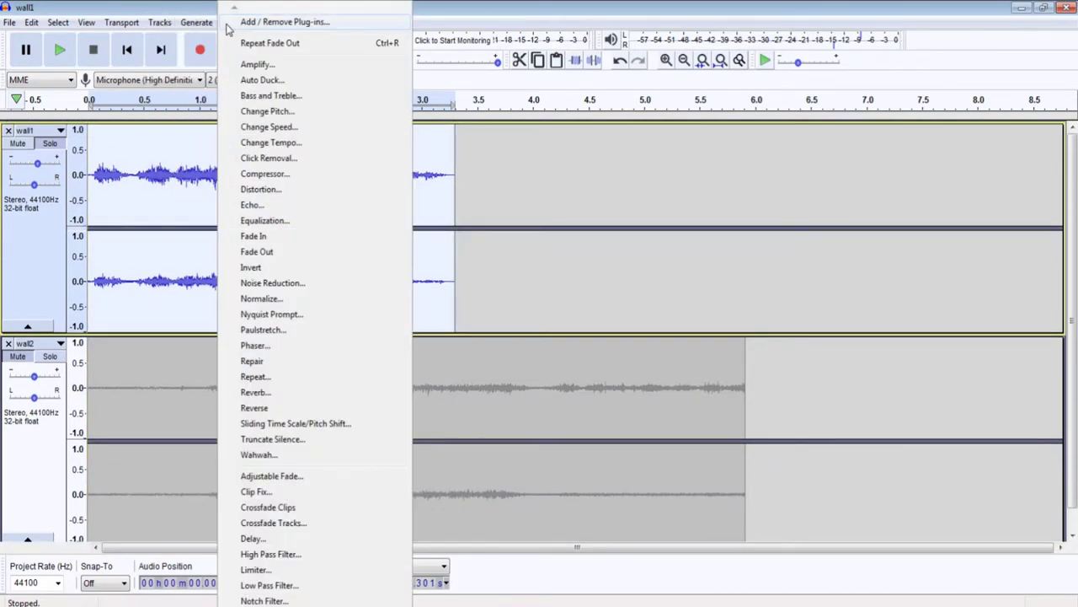
{"action": "left_click", "coordinate": [278, 111]}
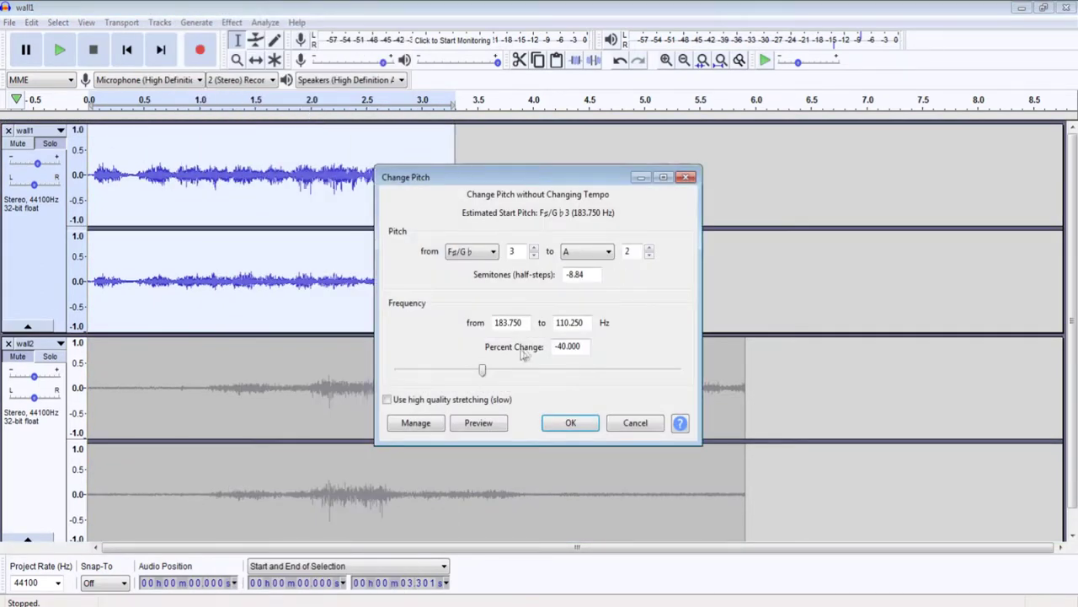
{"action": "left_click", "coordinate": [479, 423]}
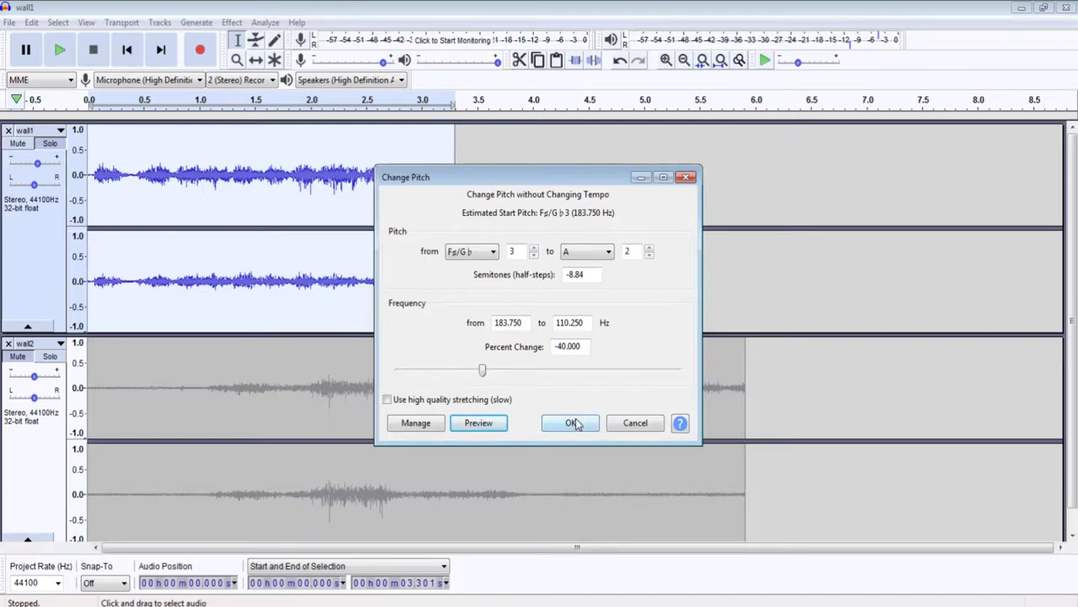
{"action": "left_click", "coordinate": [493, 431]}
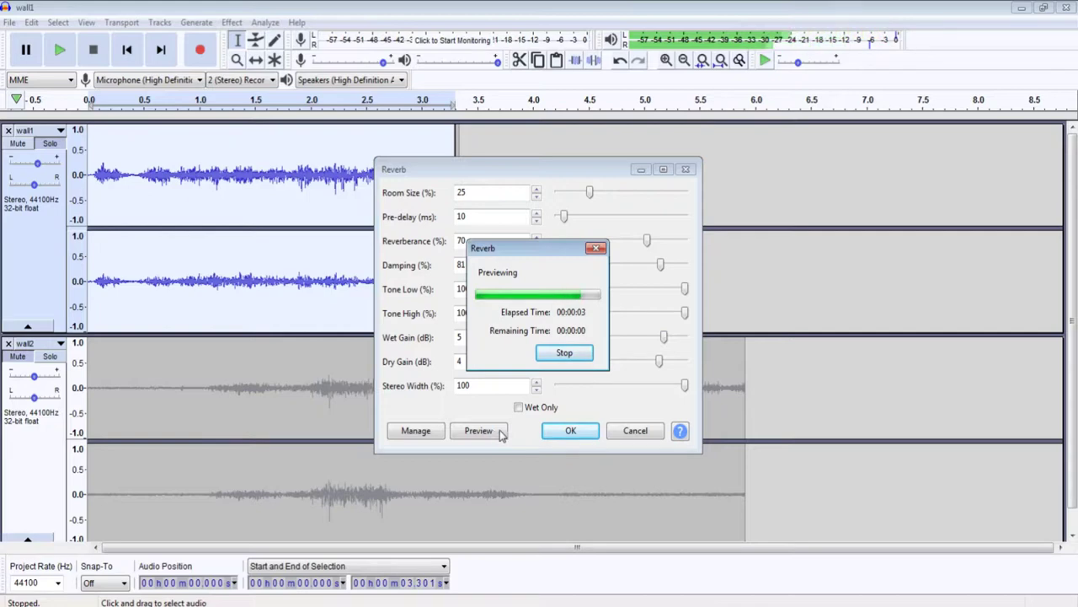
{"action": "left_click", "coordinate": [586, 436]}
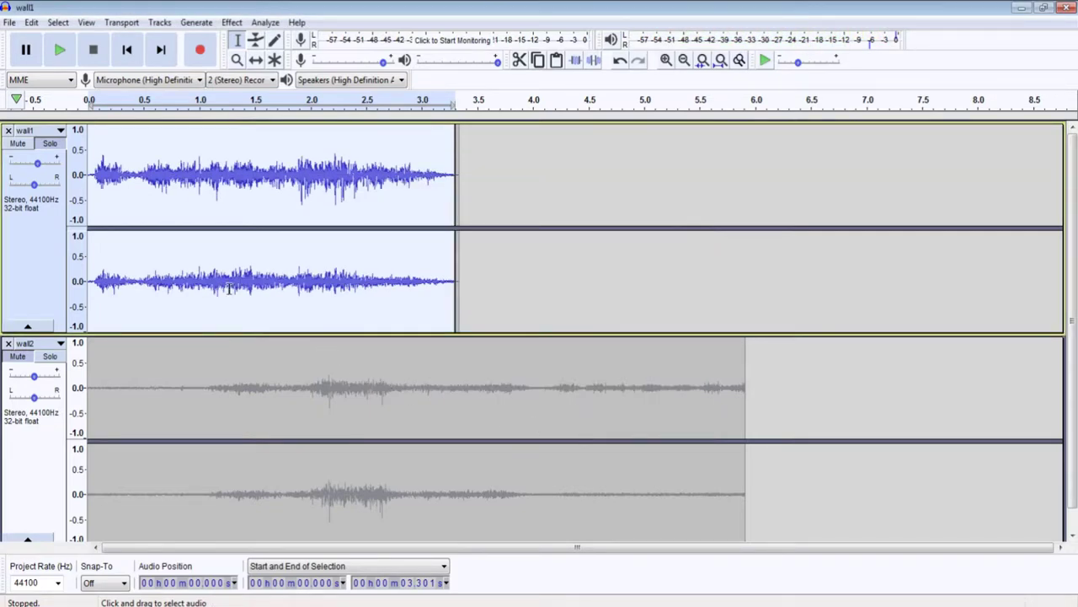
- Listen to the processed wall1 clip several times
{"action": "key", "text": "space"}
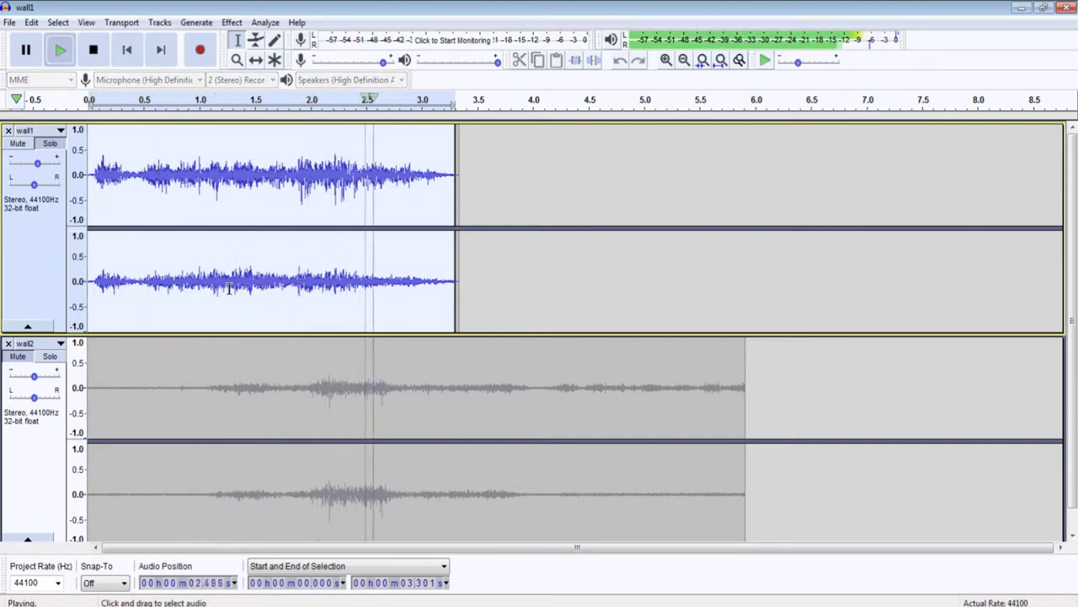
{"action": "key", "text": "space"}
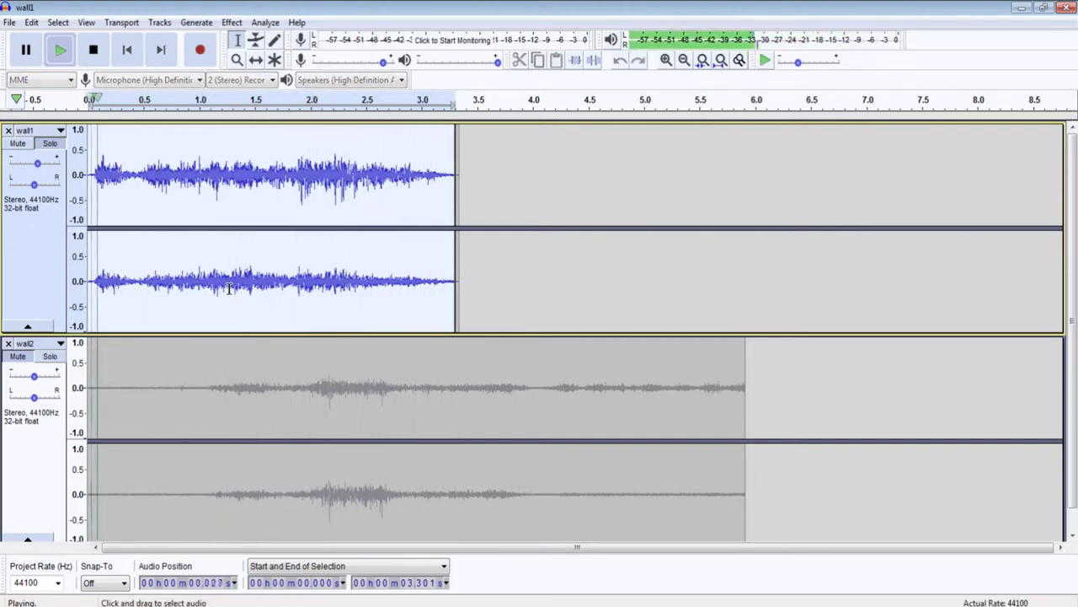
{"action": "key", "text": "space"}
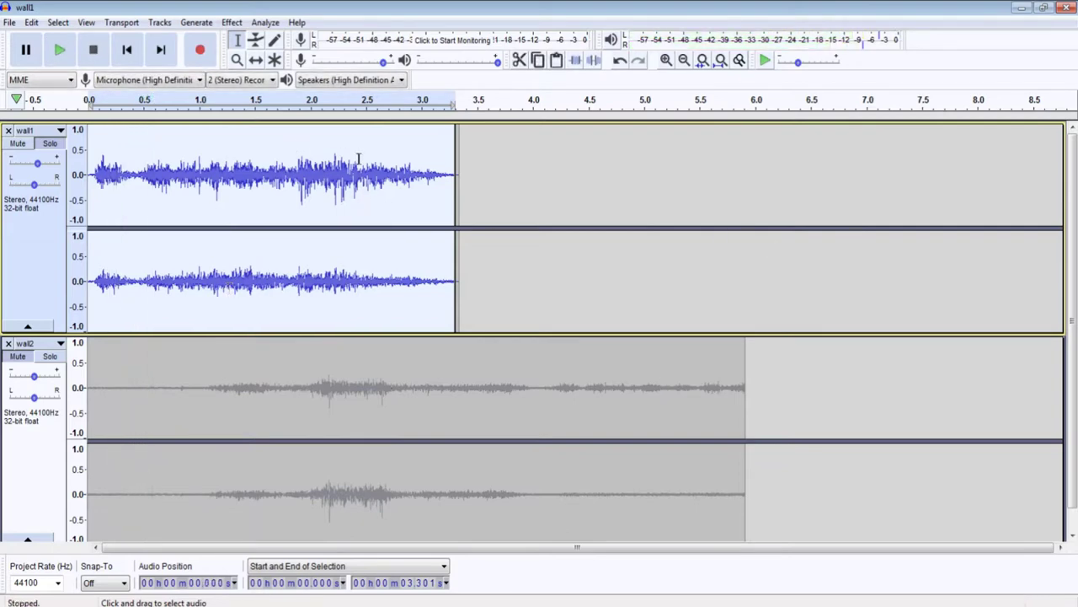
- Select wall1 from 2.1 s to the clip's end and bring up the effects list
{"action": "left_click_drag", "start_coordinate": [359, 158], "coordinate": [451, 174]}
{"action": "left_click", "coordinate": [321, 174]}
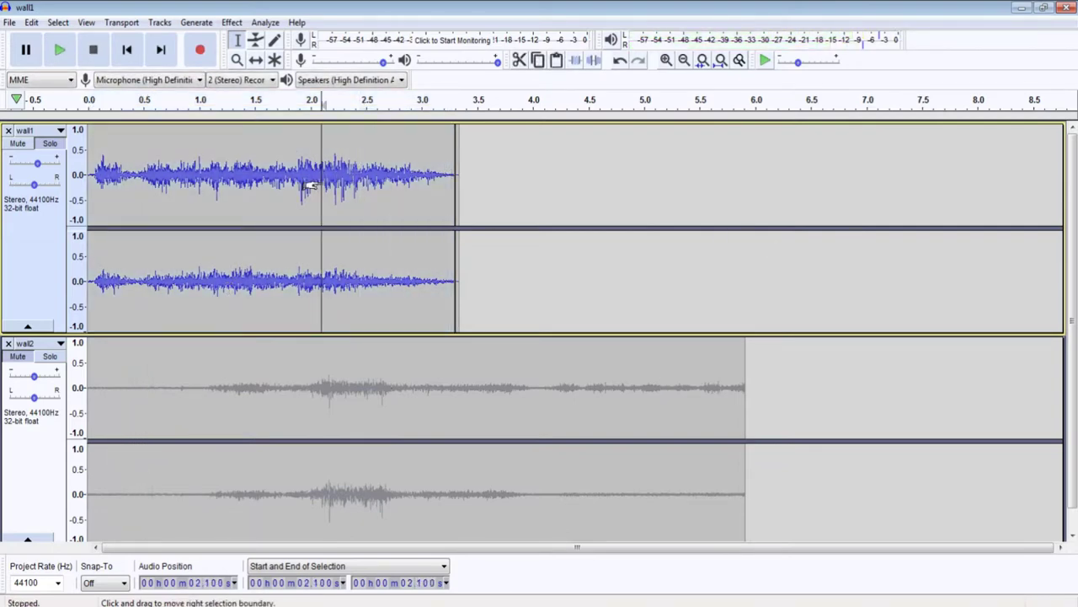
{"action": "left_click_drag", "start_coordinate": [310, 185], "coordinate": [456, 183]}
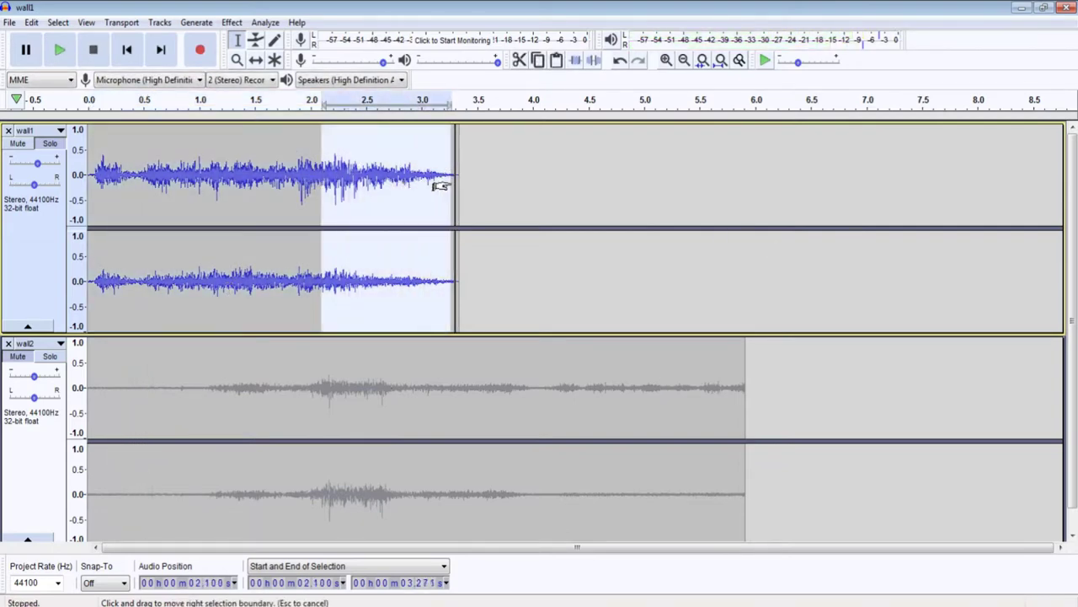
{"action": "left_click", "coordinate": [184, 25]}
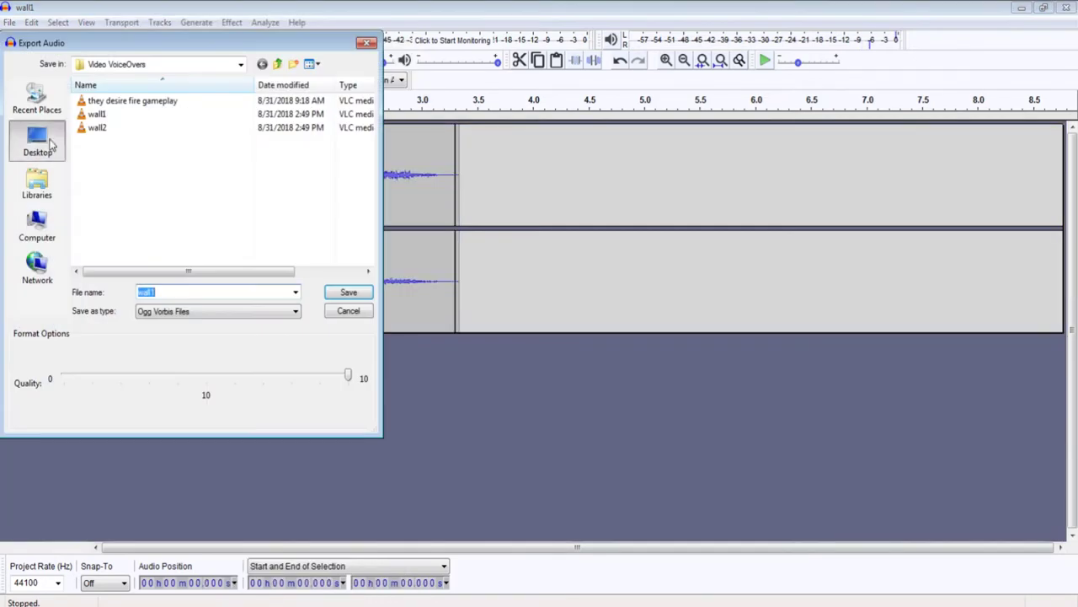
- Export the clip as Ogg Vorbis 'movina' into Documents > They Desire Fire > Assets > Sounds
{"action": "left_click", "coordinate": [37, 142]}
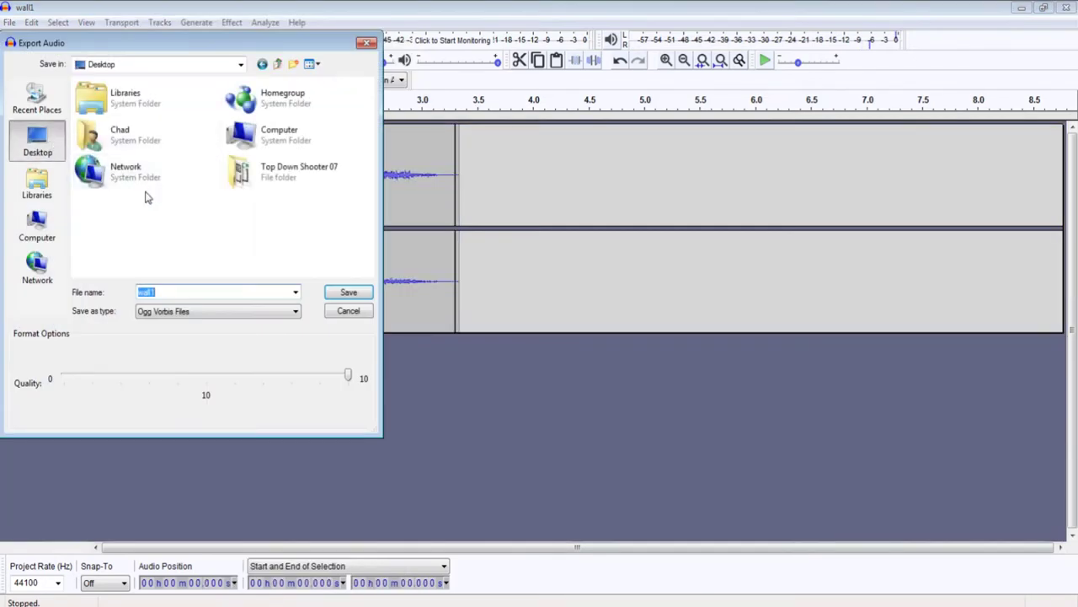
{"action": "left_click", "coordinate": [37, 181]}
{"action": "double_click", "coordinate": [126, 96]}
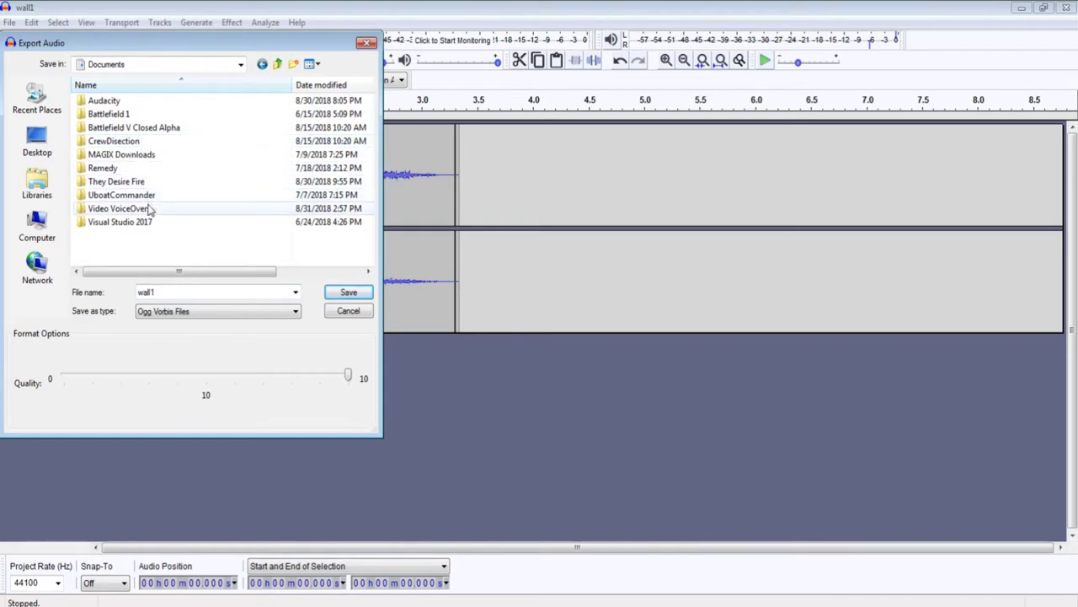
{"action": "double_click", "coordinate": [118, 181]}
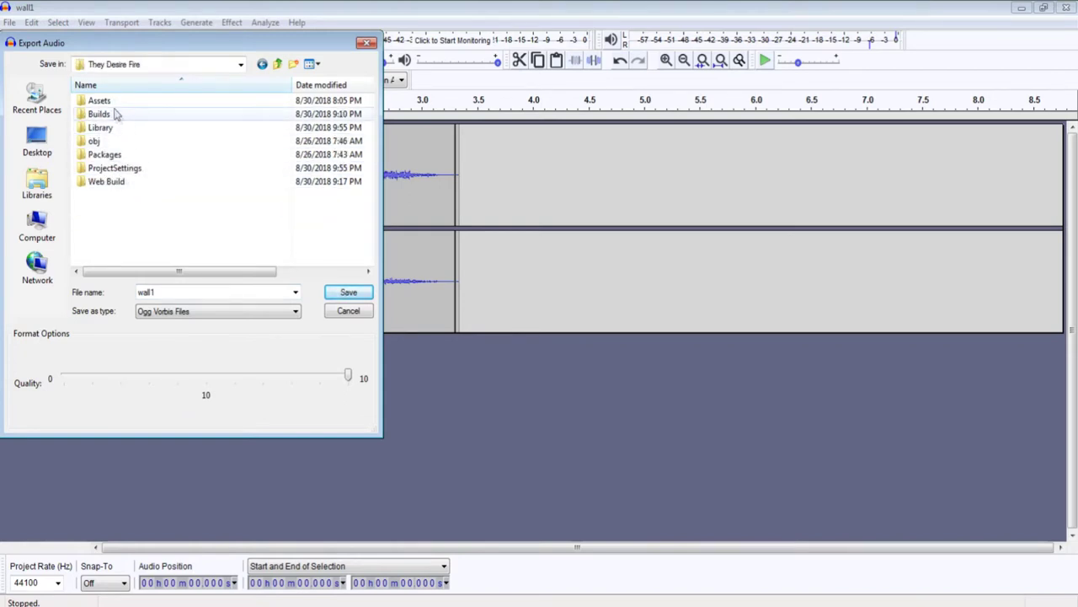
{"action": "double_click", "coordinate": [109, 101]}
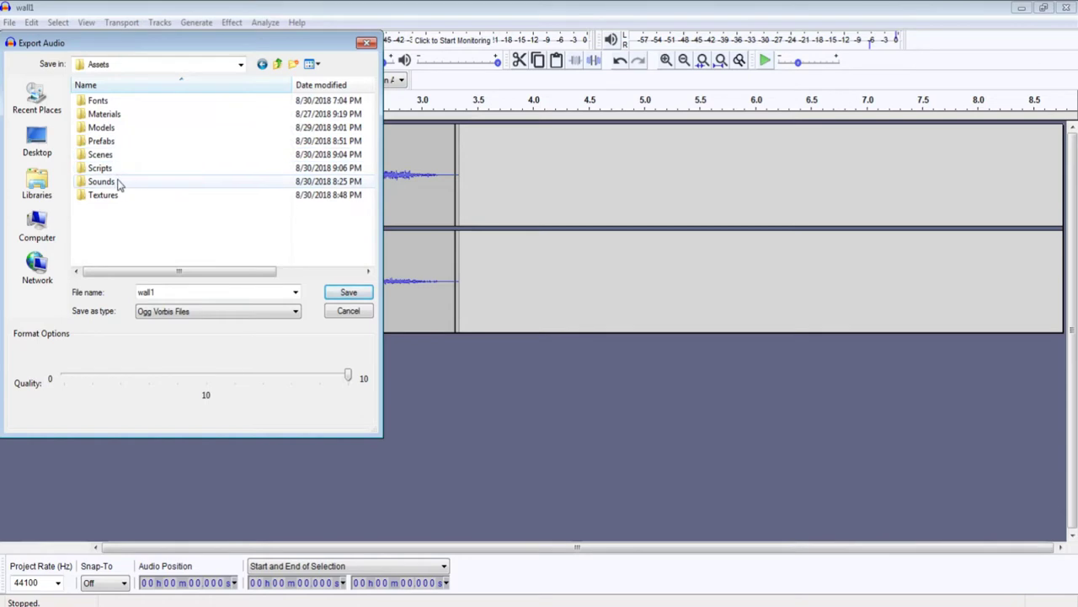
{"action": "double_click", "coordinate": [118, 181]}
{"action": "left_click_drag", "start_coordinate": [180, 292], "coordinate": [143, 285]}
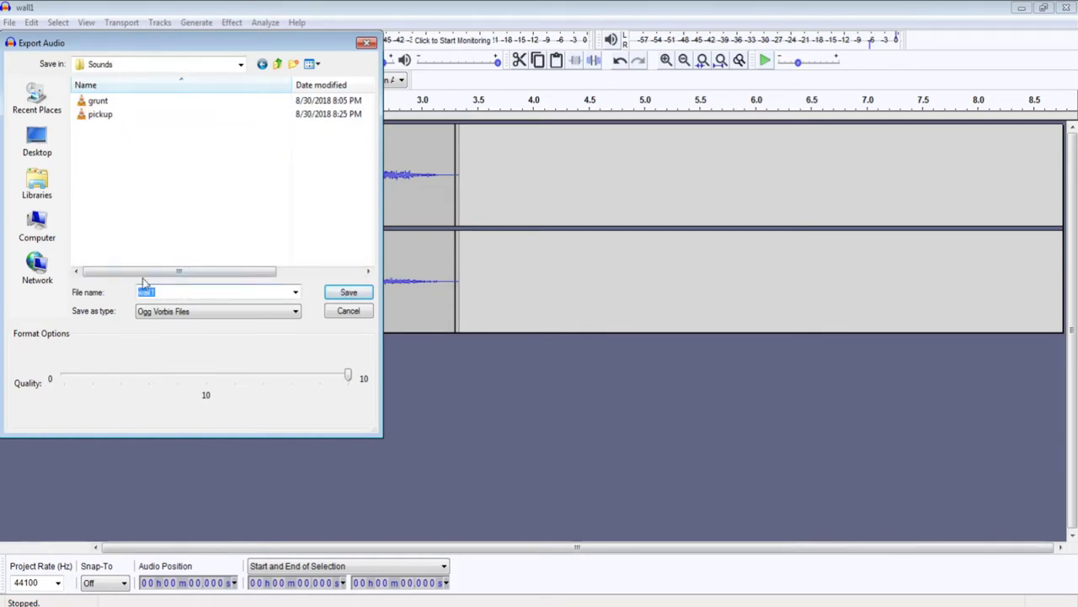
{"action": "type", "text": "movin"}
{"action": "type", "text": "a"}
{"action": "key", "text": "Return"}
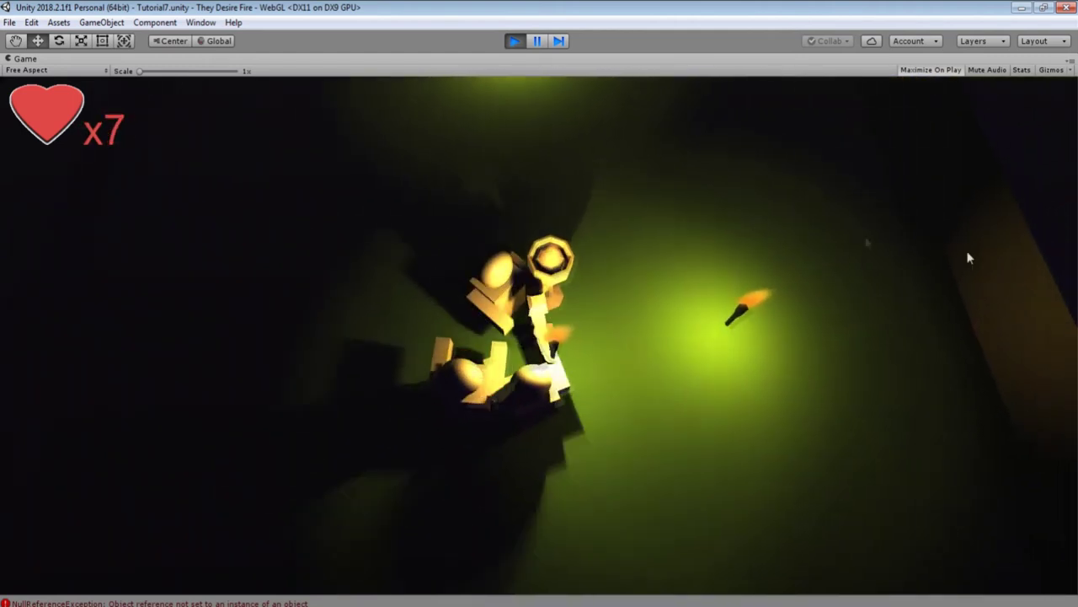
{"action": "right_click", "coordinate": [593, 229]}
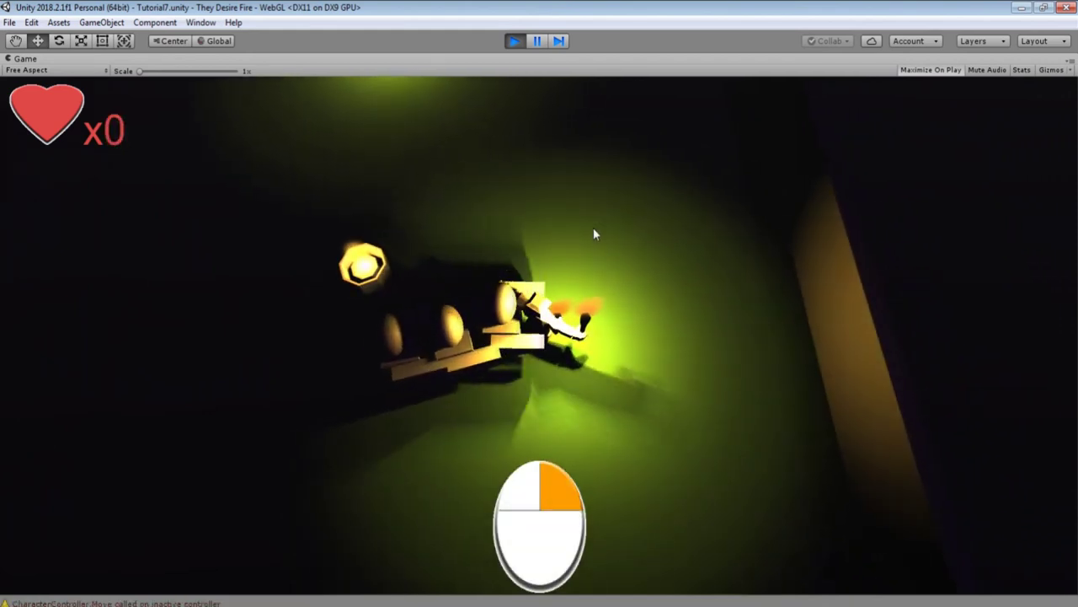